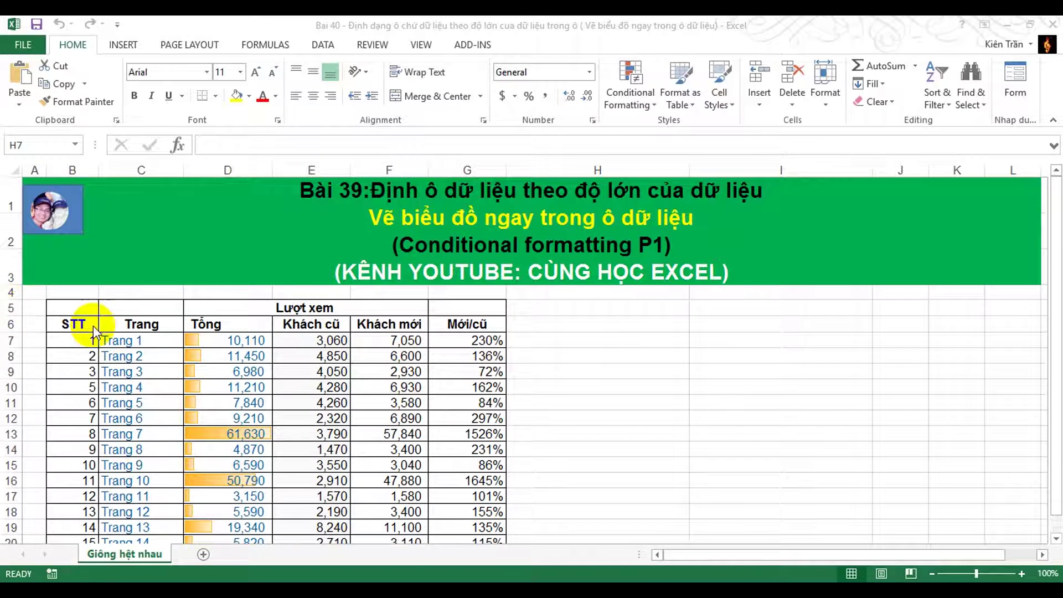
Select the Trang names in column C, then the Tổng values D7:D21
{"action": "left_click", "coordinate": [1056, 280]}
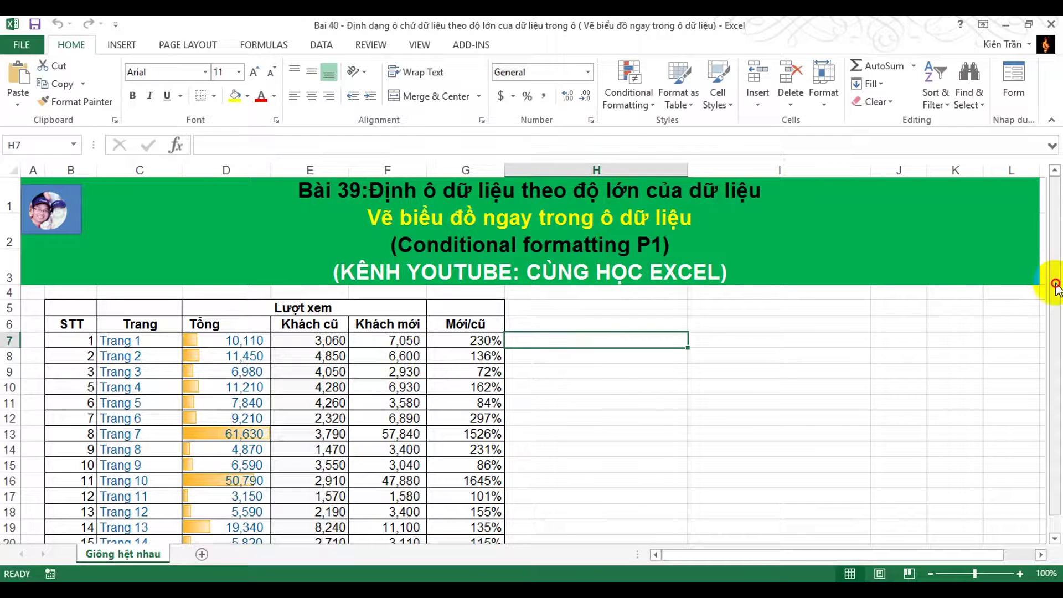
{"action": "left_click", "coordinate": [256, 306]}
{"action": "scroll", "coordinate": [265, 310], "scroll_direction": "down", "scroll_amount": 1}
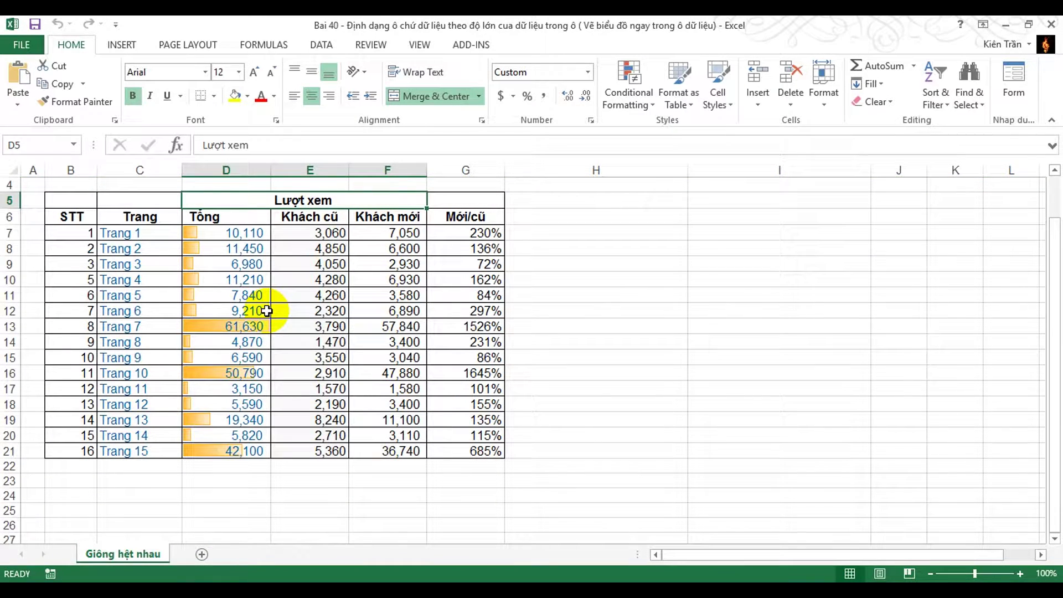
{"action": "left_click_drag", "start_coordinate": [142, 233], "coordinate": [162, 451]}
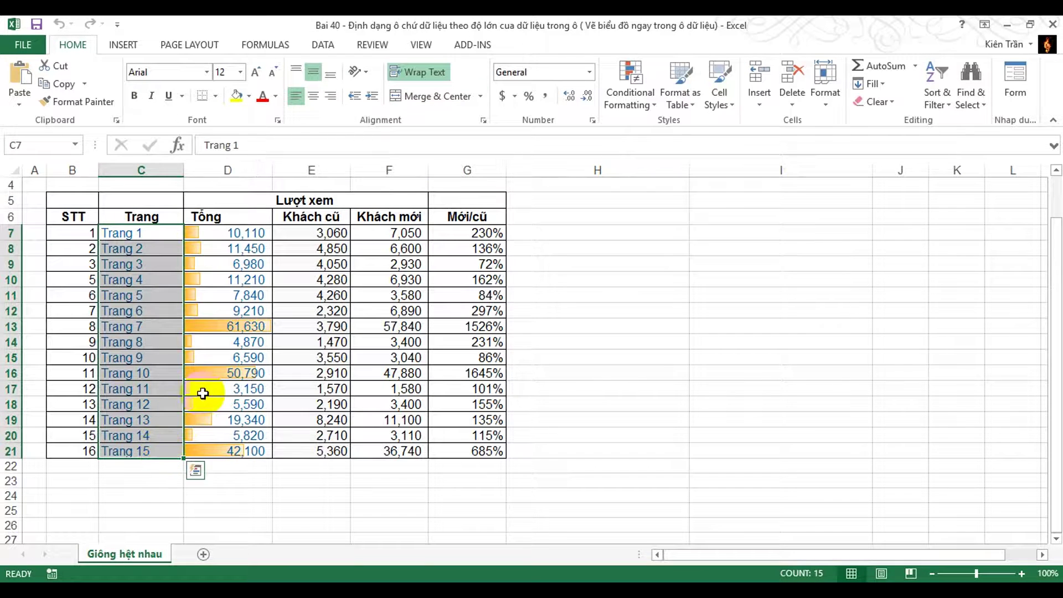
{"action": "left_click_drag", "start_coordinate": [232, 230], "coordinate": [238, 452]}
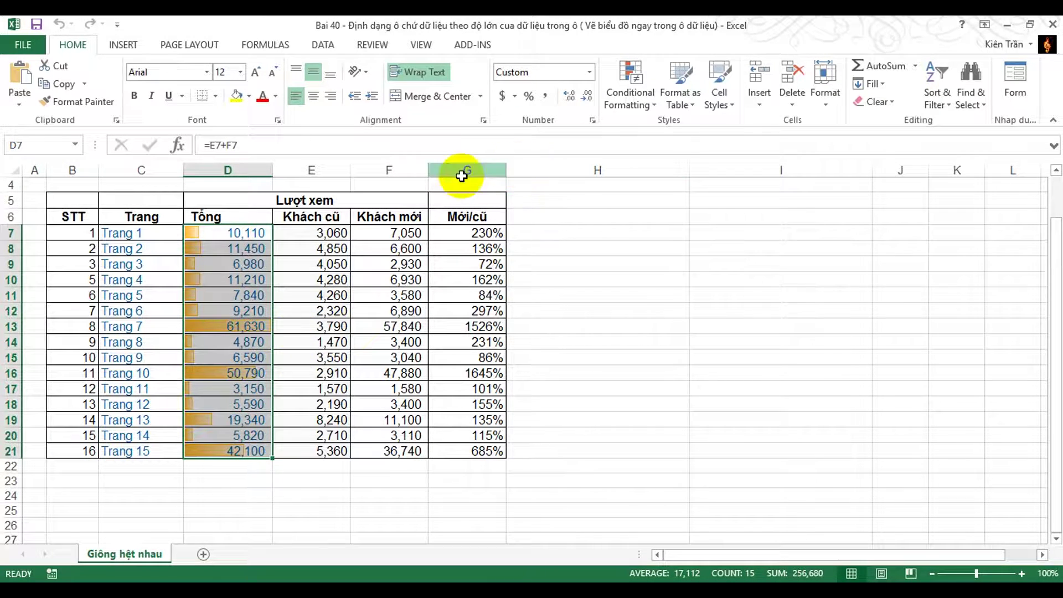
{"action": "left_click_drag", "start_coordinate": [238, 233], "coordinate": [234, 448]}
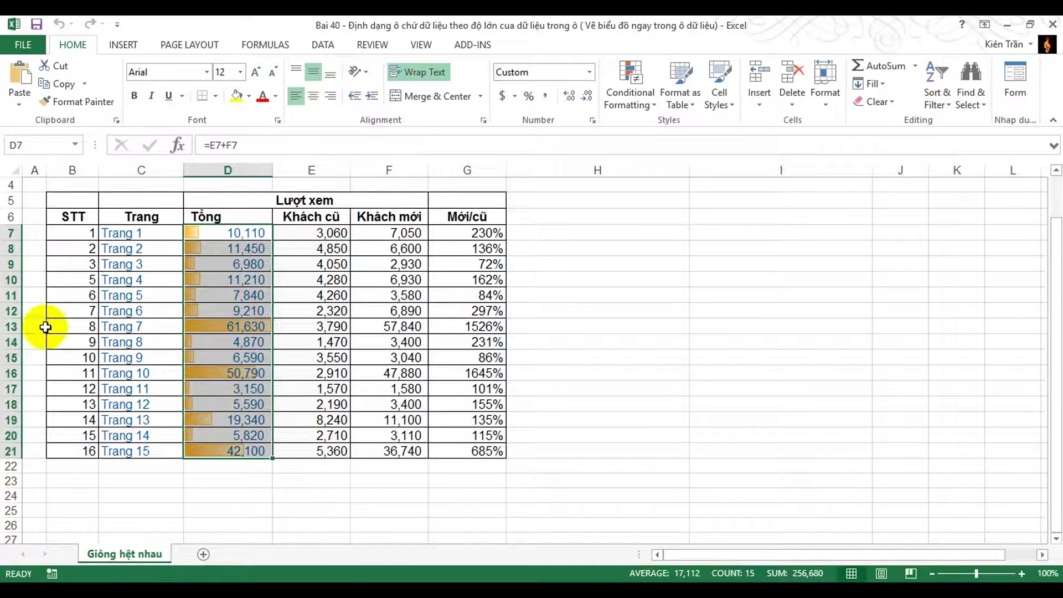
Compare several Tổng totals' orange bars, then reselect D7:D21
{"action": "left_click", "coordinate": [244, 328]}
{"action": "left_click", "coordinate": [244, 373]}
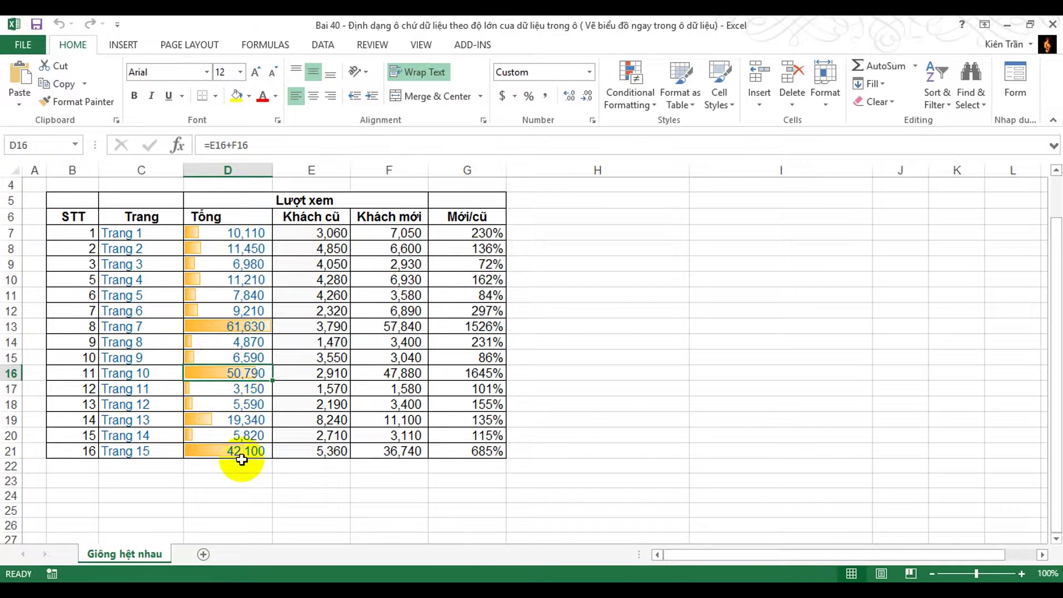
{"action": "left_click", "coordinate": [234, 453]}
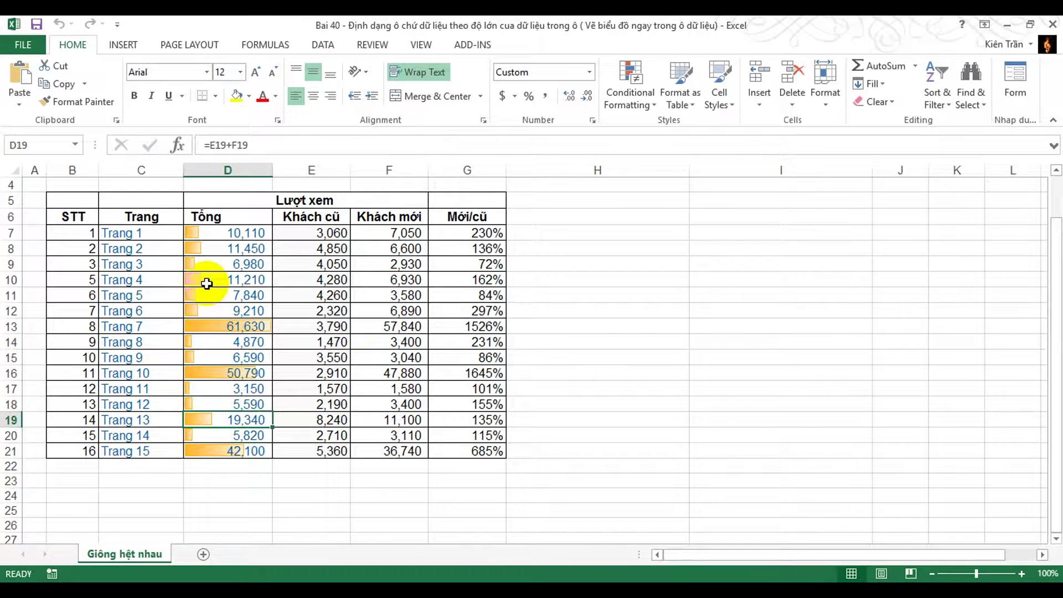
{"action": "left_click_drag", "start_coordinate": [214, 235], "coordinate": [211, 450]}
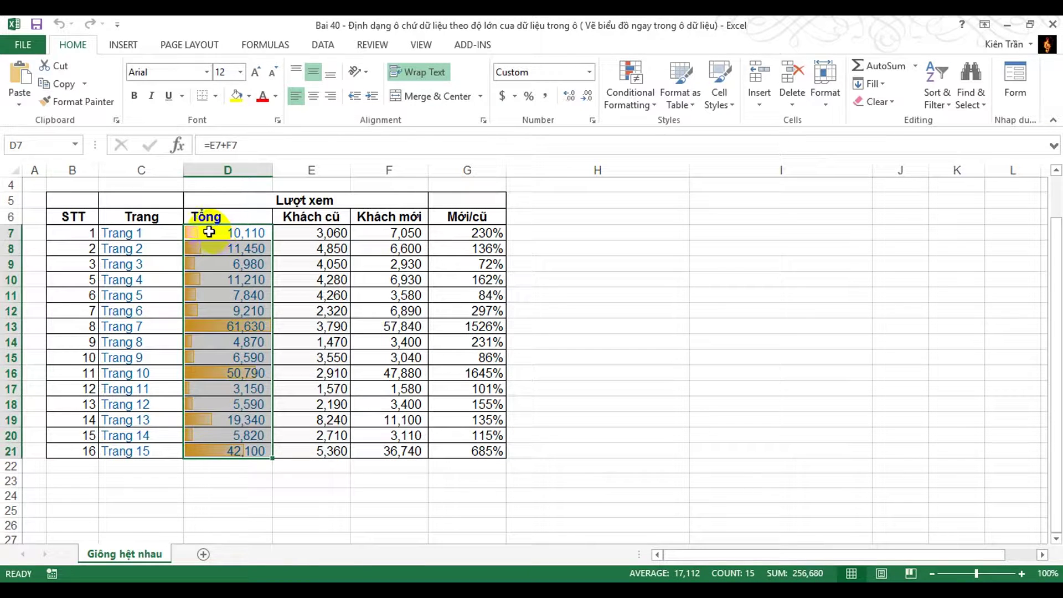
{"action": "left_click_drag", "start_coordinate": [221, 232], "coordinate": [214, 448]}
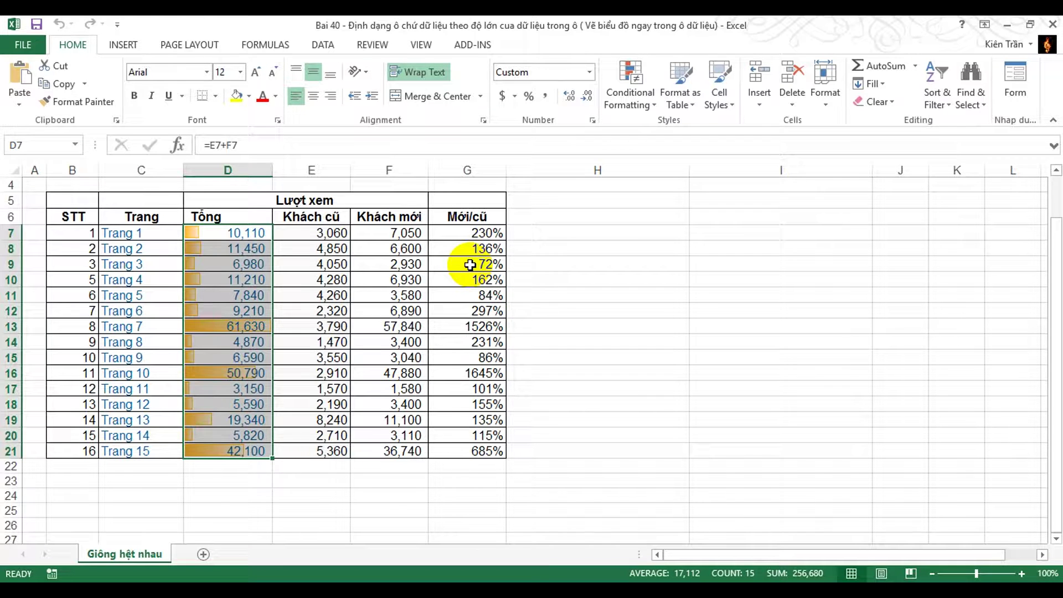
{"action": "left_click_drag", "start_coordinate": [1056, 273], "coordinate": [1056, 247]}
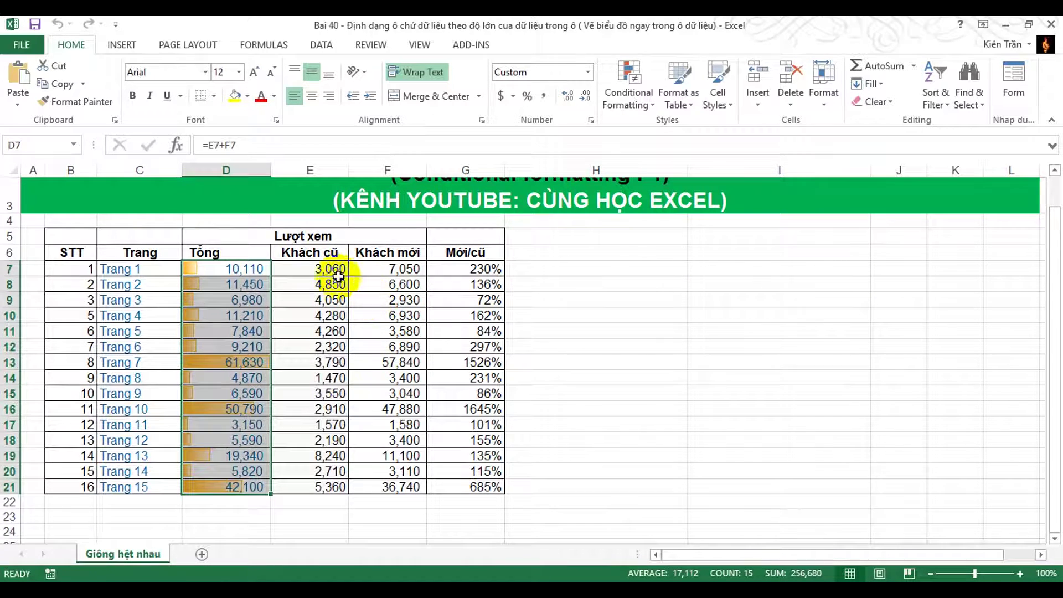
Give the Khách cũ values E7:E21 Solid Fill Blue Data Bars
{"action": "left_click_drag", "start_coordinate": [327, 269], "coordinate": [331, 487]}
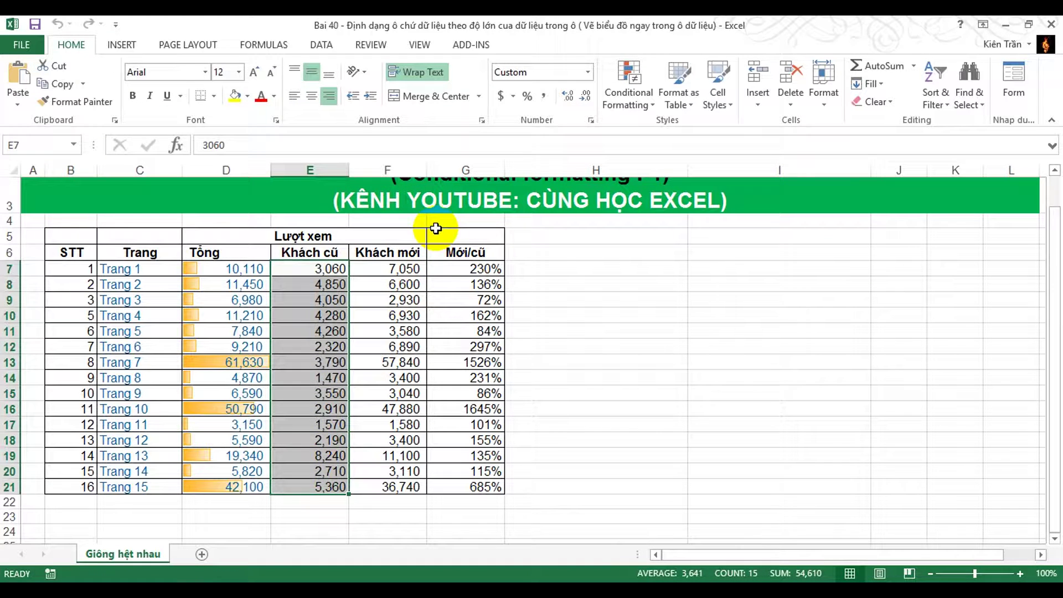
{"action": "scroll", "coordinate": [583, 193], "scroll_direction": "up", "scroll_amount": 1}
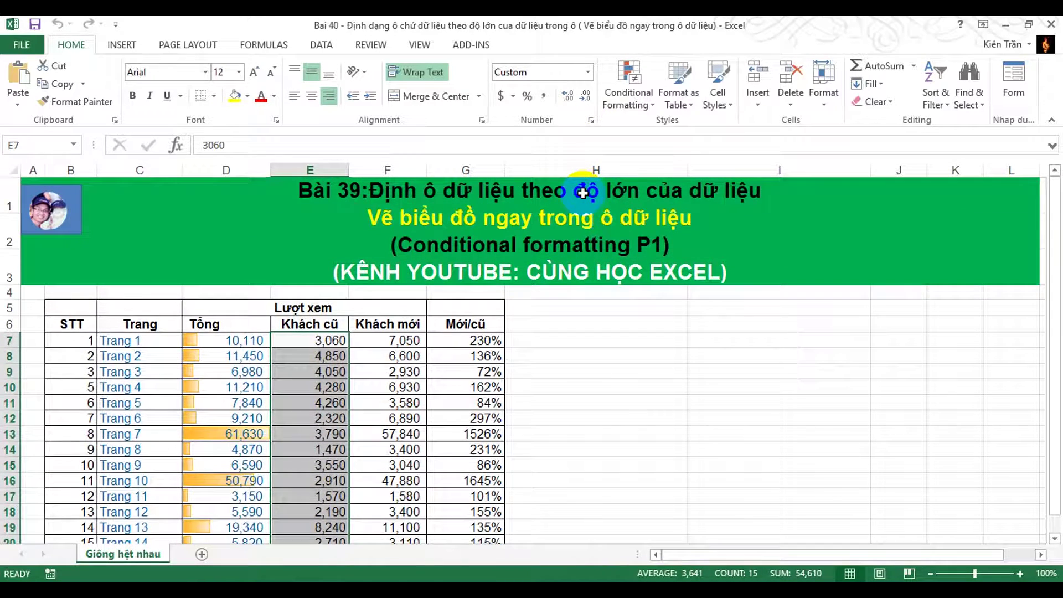
{"action": "scroll", "coordinate": [584, 192], "scroll_direction": "down", "scroll_amount": 1}
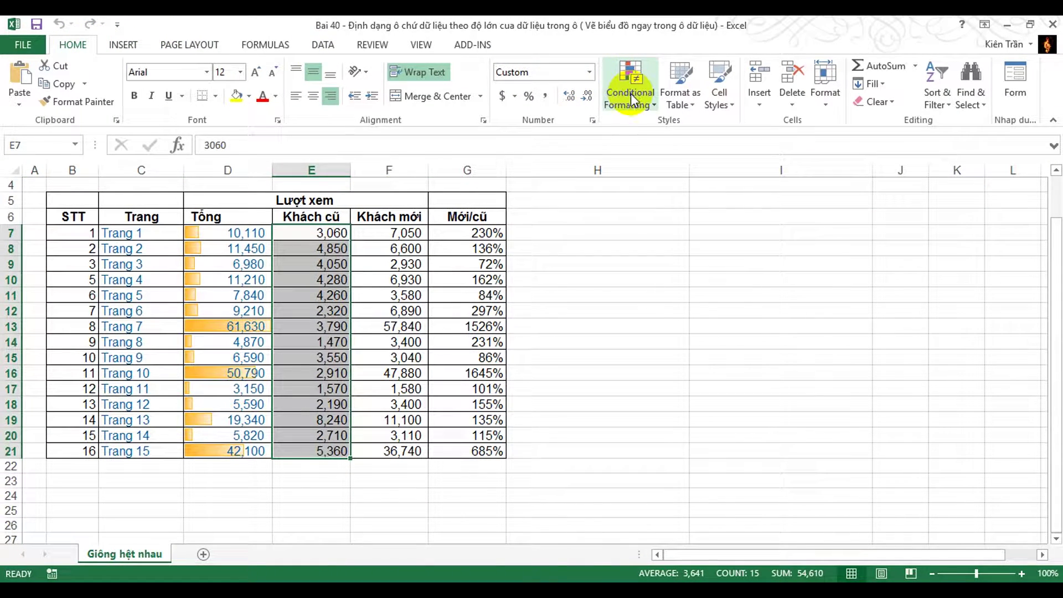
{"action": "left_click", "coordinate": [633, 99]}
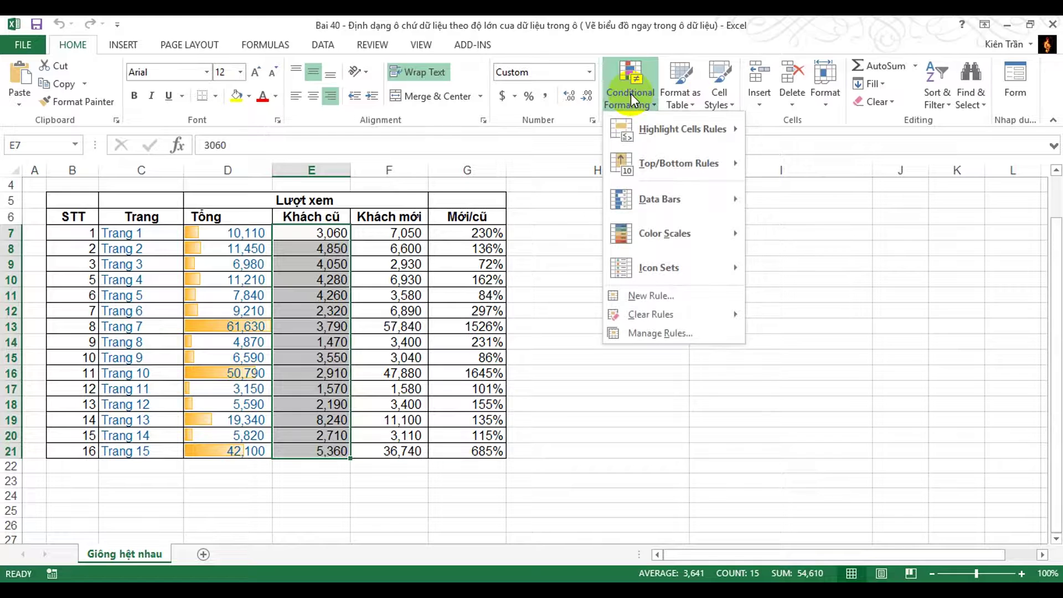
{"action": "mouse_move", "coordinate": [659, 199]}
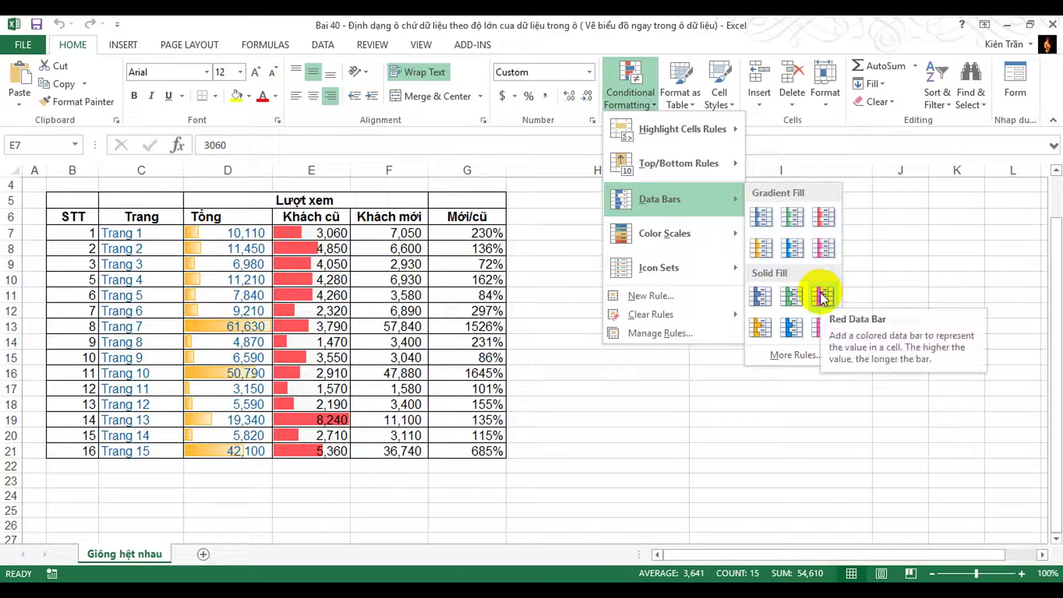
{"action": "left_click", "coordinate": [796, 327]}
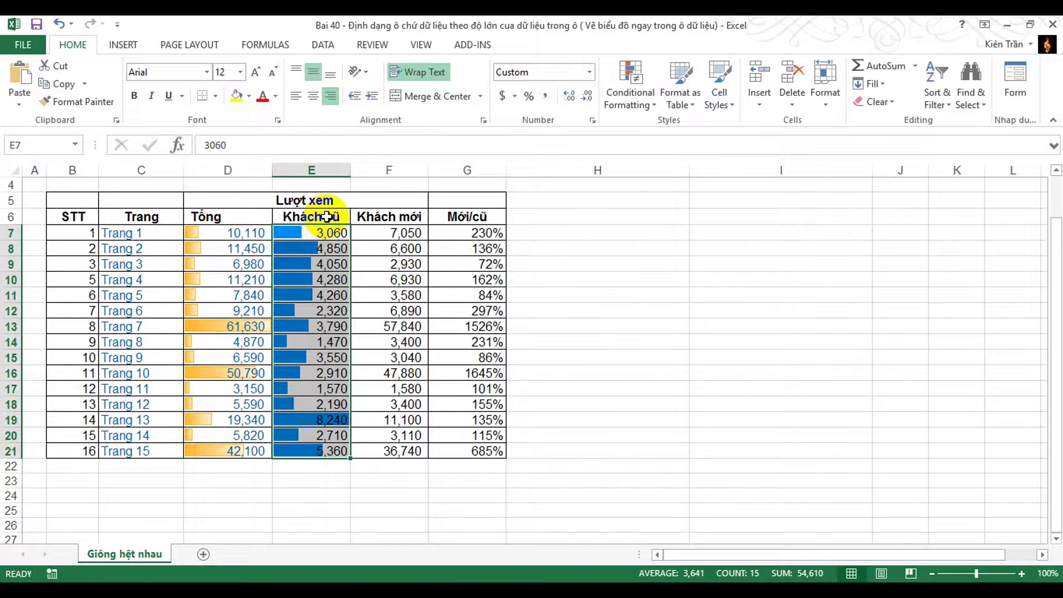
Widen column E to lengthen the Khách cũ bars, then narrow it to a moderate width
{"action": "left_click", "coordinate": [6, 248]}
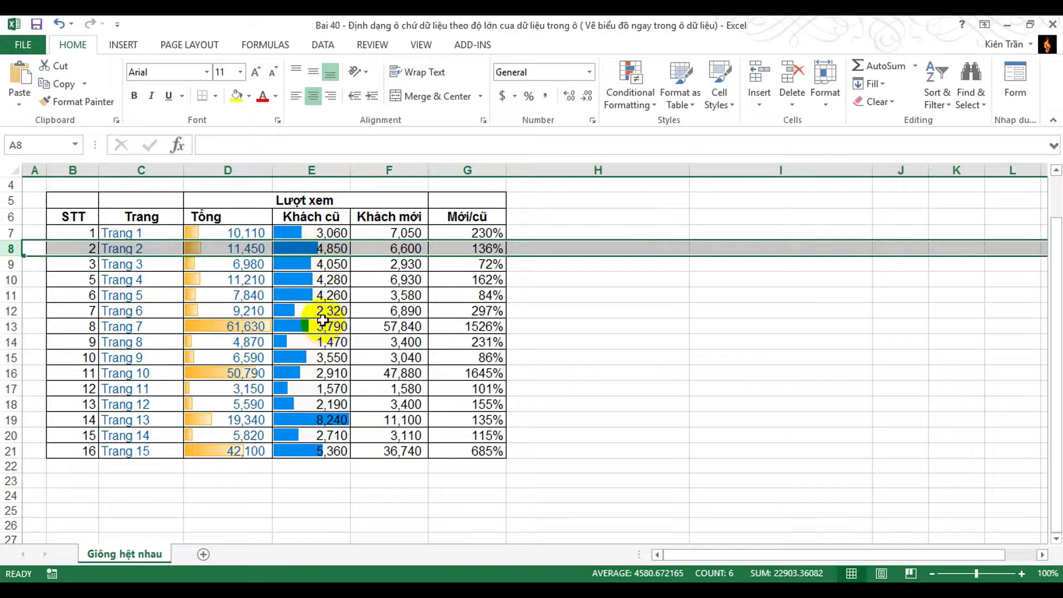
{"action": "left_click_drag", "start_coordinate": [326, 233], "coordinate": [314, 454]}
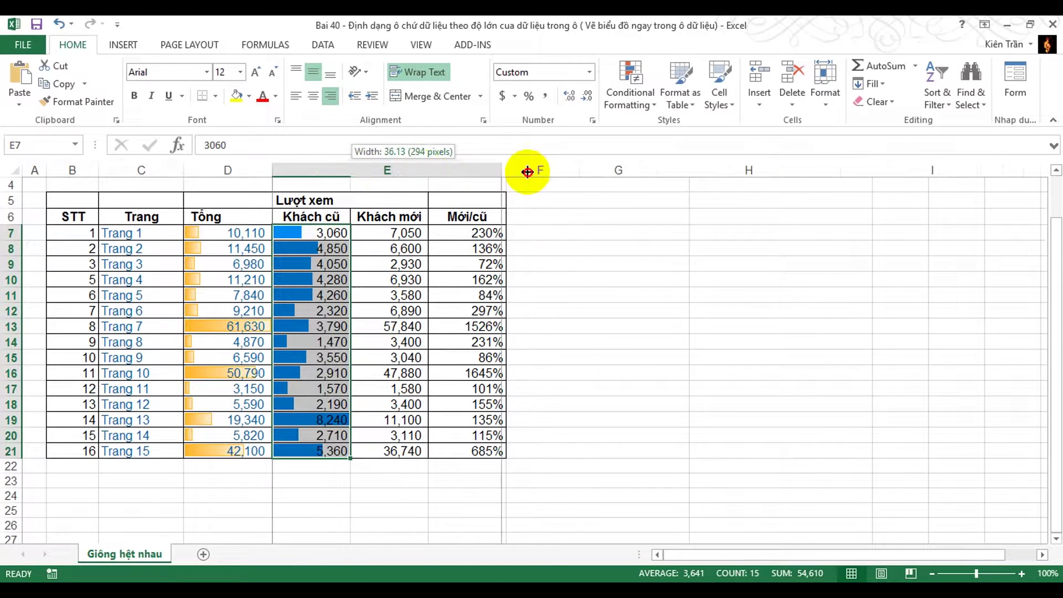
{"action": "left_click_drag", "start_coordinate": [351, 170], "coordinate": [643, 170]}
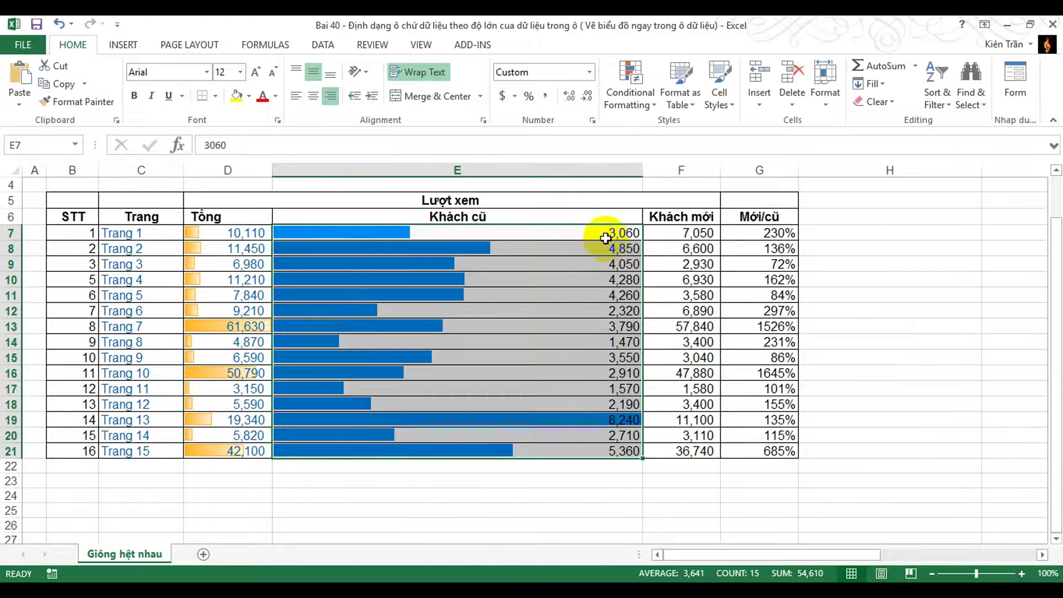
{"action": "left_click_drag", "start_coordinate": [643, 170], "coordinate": [400, 170]}
{"action": "mouse_move", "coordinate": [445, 233]}
{"action": "left_mouse_down"}
{"action": "mouse_move", "coordinate": [428, 408]}
{"action": "mouse_move", "coordinate": [438, 450]}
{"action": "left_mouse_up"}
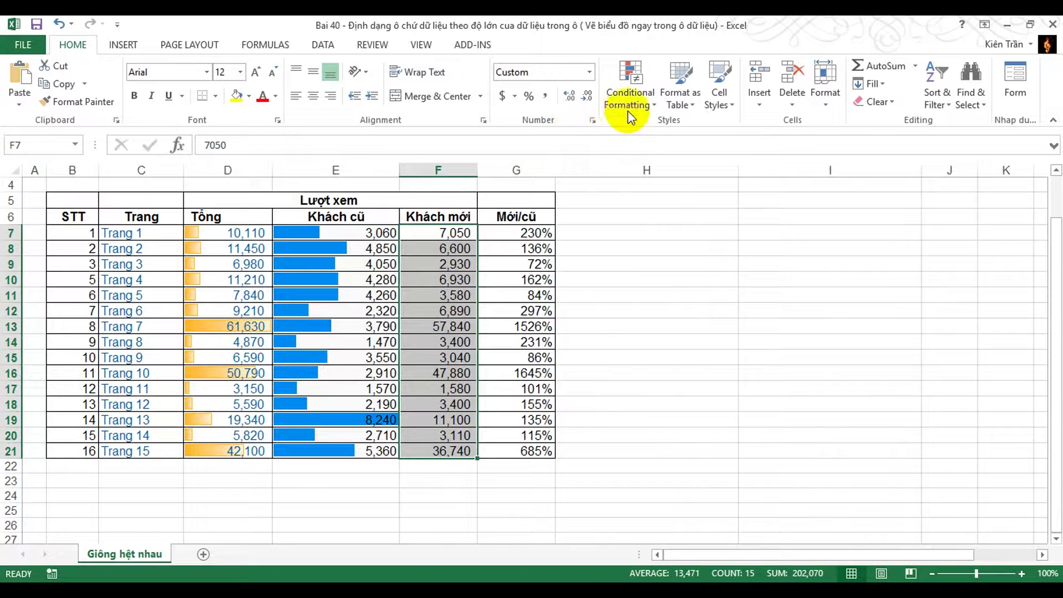
Give the Khách mới values F7:F21 Gradient Fill Purple Data Bars
{"action": "left_click", "coordinate": [639, 101]}
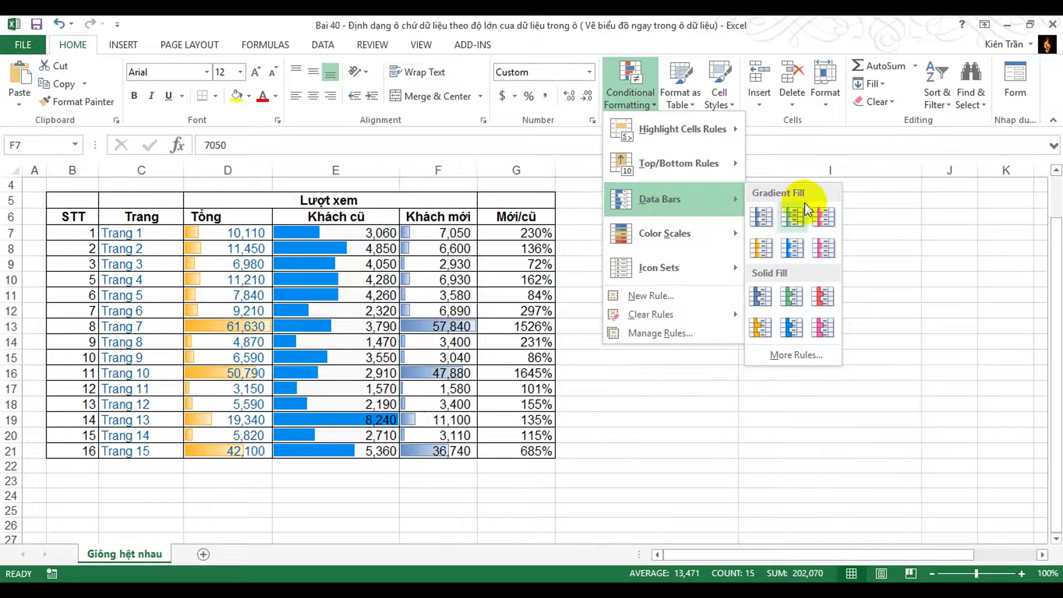
{"action": "left_click", "coordinate": [826, 245]}
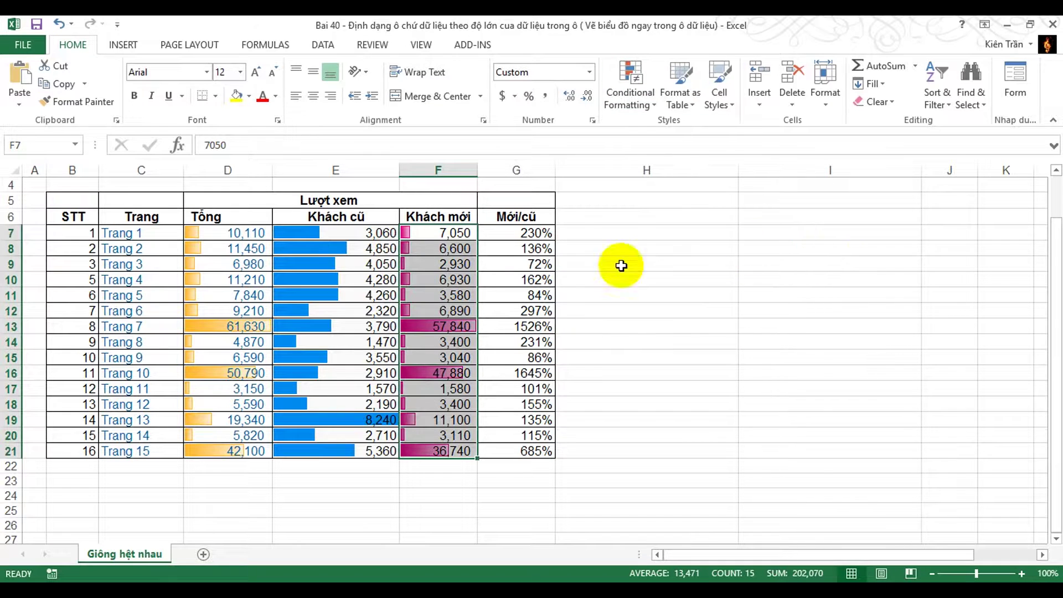
{"action": "left_click_drag", "start_coordinate": [509, 233], "coordinate": [506, 449]}
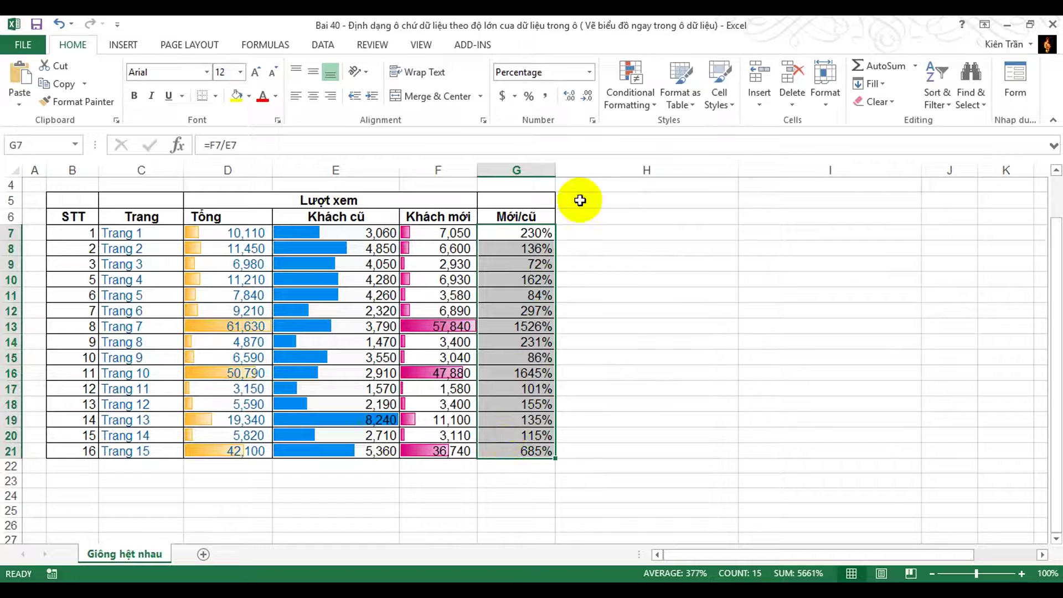
Give the Mới/cũ percentages G7:G21 Solid Fill Red Data Bars
{"action": "left_click", "coordinate": [631, 97]}
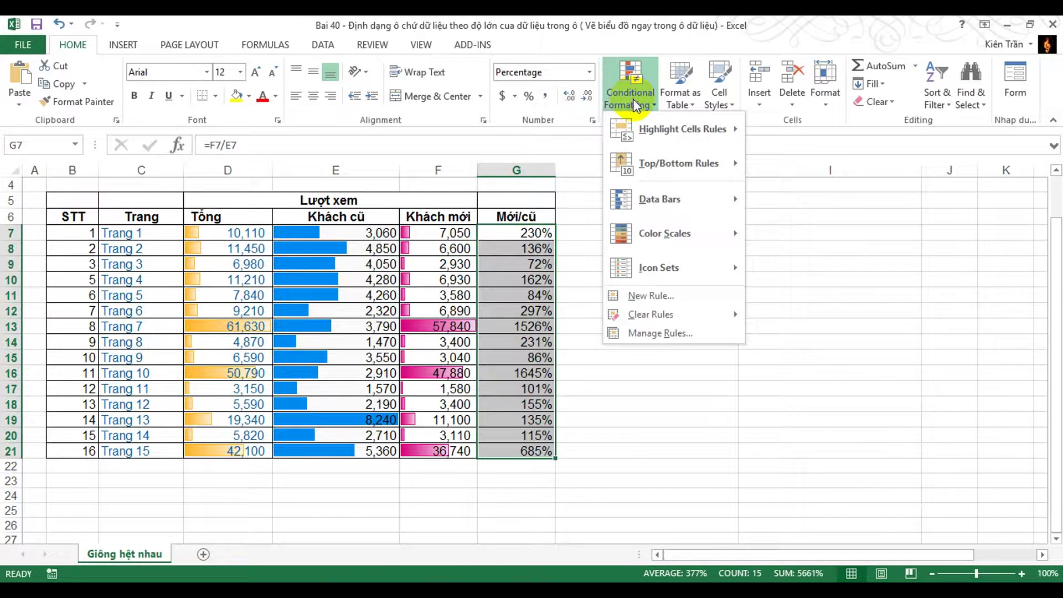
{"action": "mouse_move", "coordinate": [660, 200]}
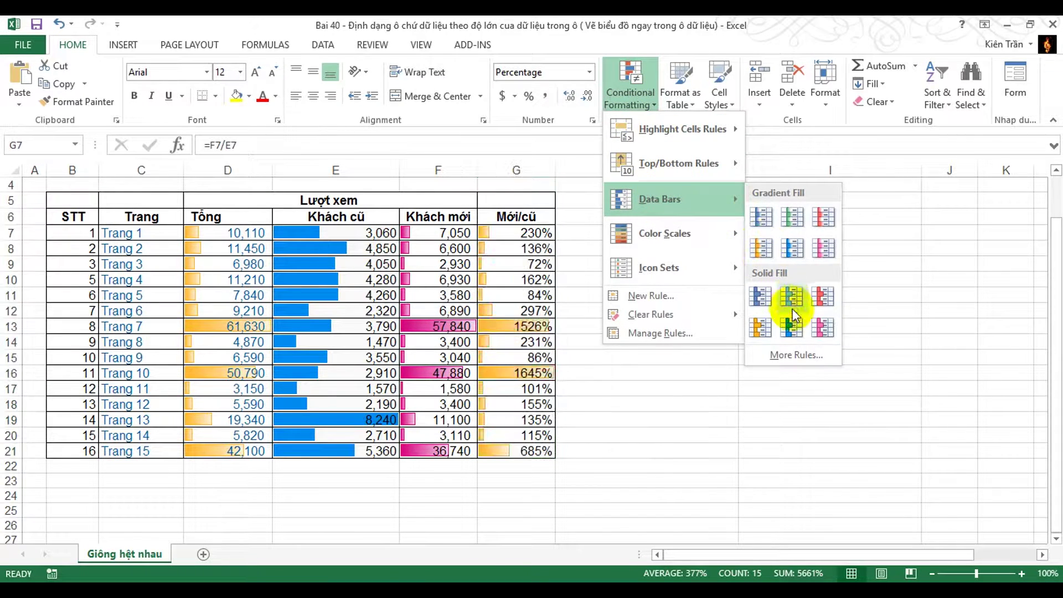
{"action": "left_click", "coordinate": [824, 297]}
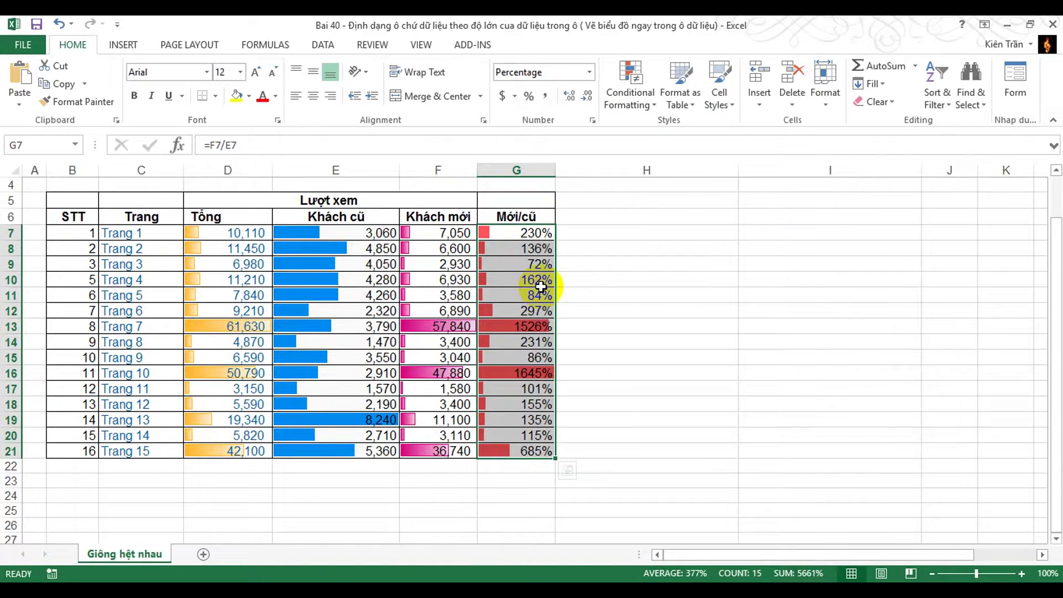
{"action": "scroll", "coordinate": [541, 286], "scroll_direction": "up", "scroll_amount": 1}
{"action": "scroll", "coordinate": [541, 287], "scroll_direction": "down", "scroll_amount": 1}
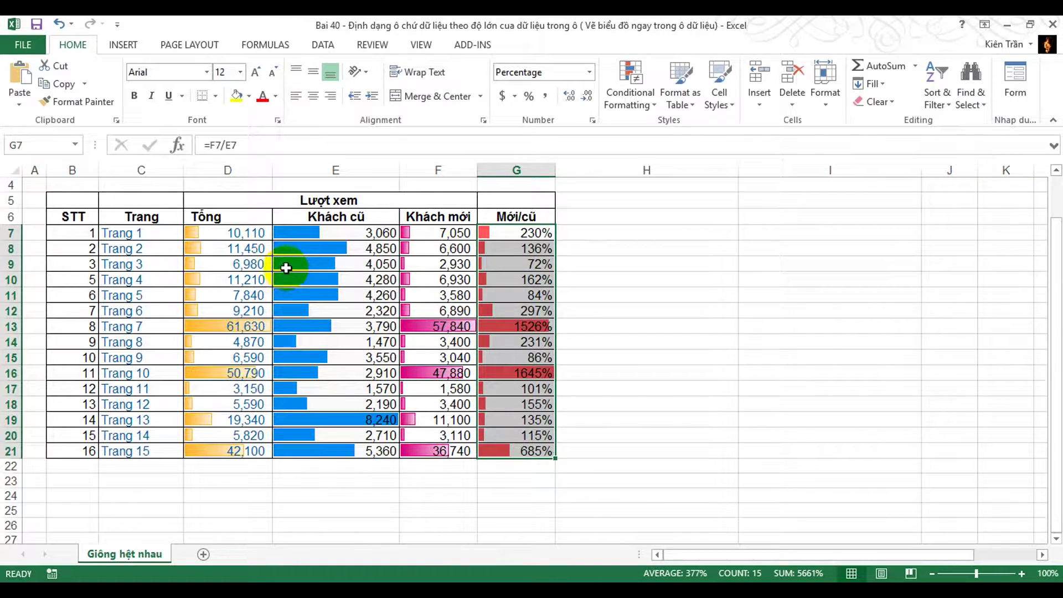
{"action": "left_click", "coordinate": [634, 102]}
{"action": "mouse_move", "coordinate": [659, 199]}
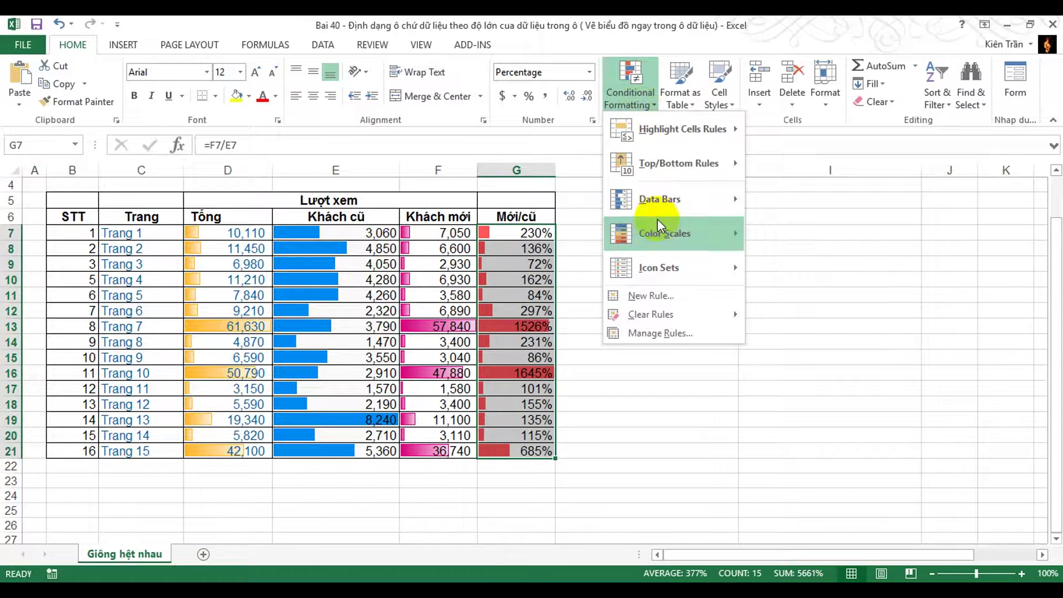
{"action": "left_click", "coordinate": [585, 363]}
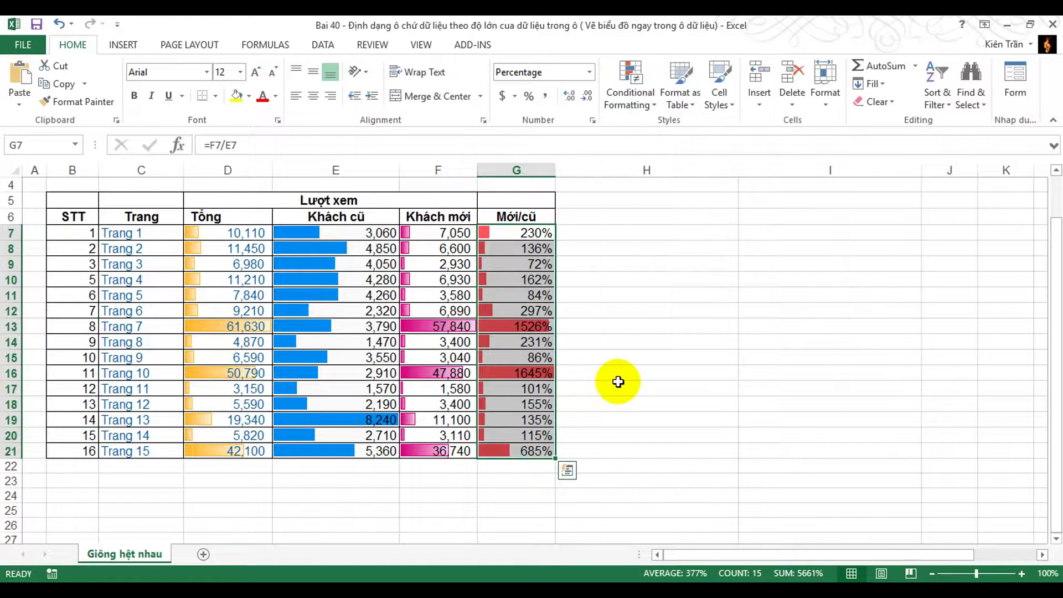
{"action": "scroll", "coordinate": [620, 377], "scroll_direction": "up", "scroll_amount": 1}
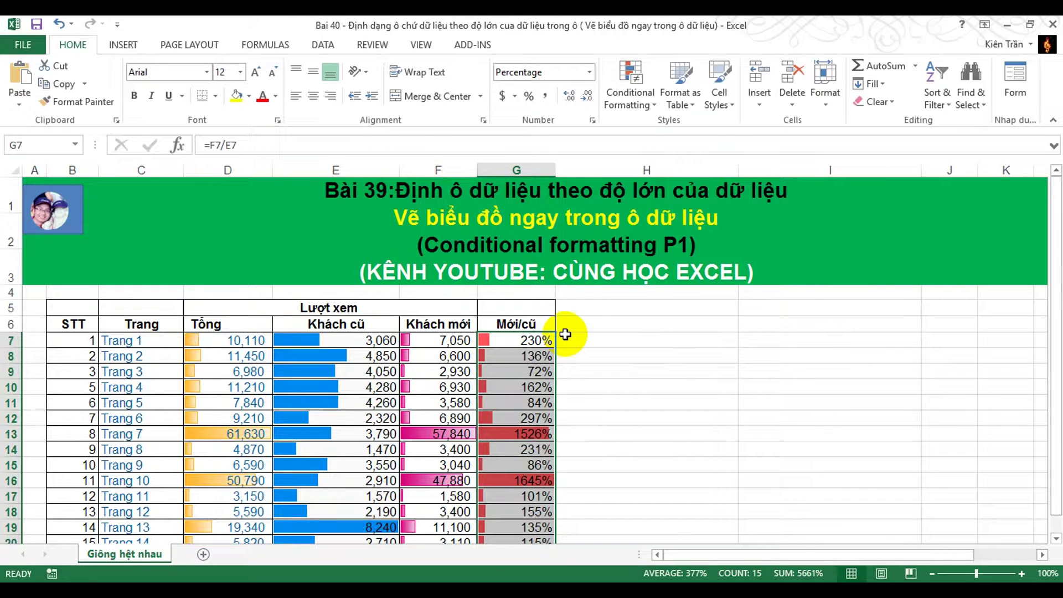
Edit title cell A1 to read '(Conditional formatting P2)' instead of P1
{"action": "double_click", "coordinate": [688, 236]}
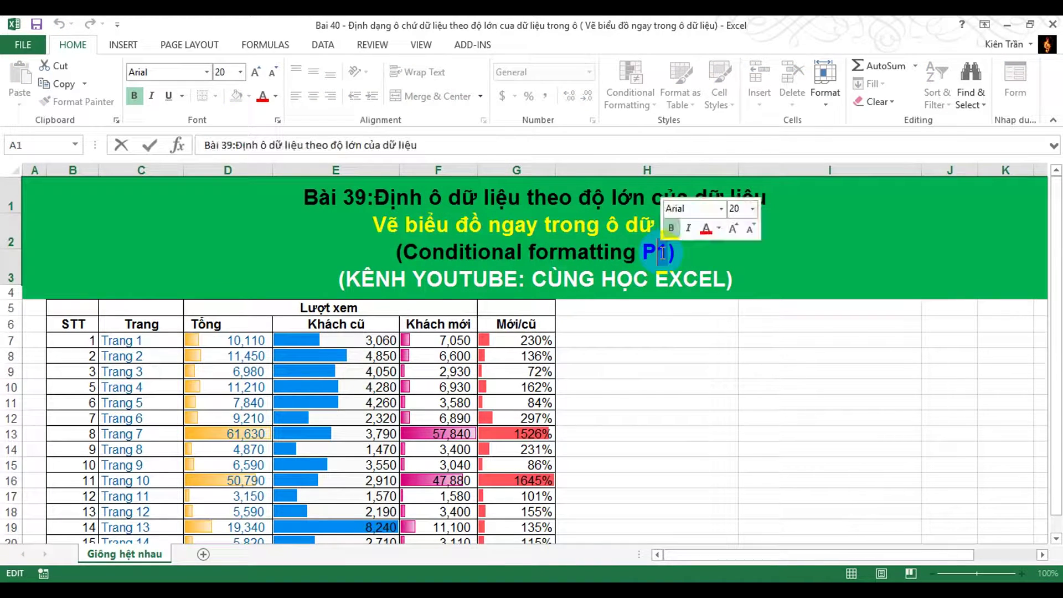
{"action": "type", "text": "2"}
{"action": "left_click", "coordinate": [724, 360]}
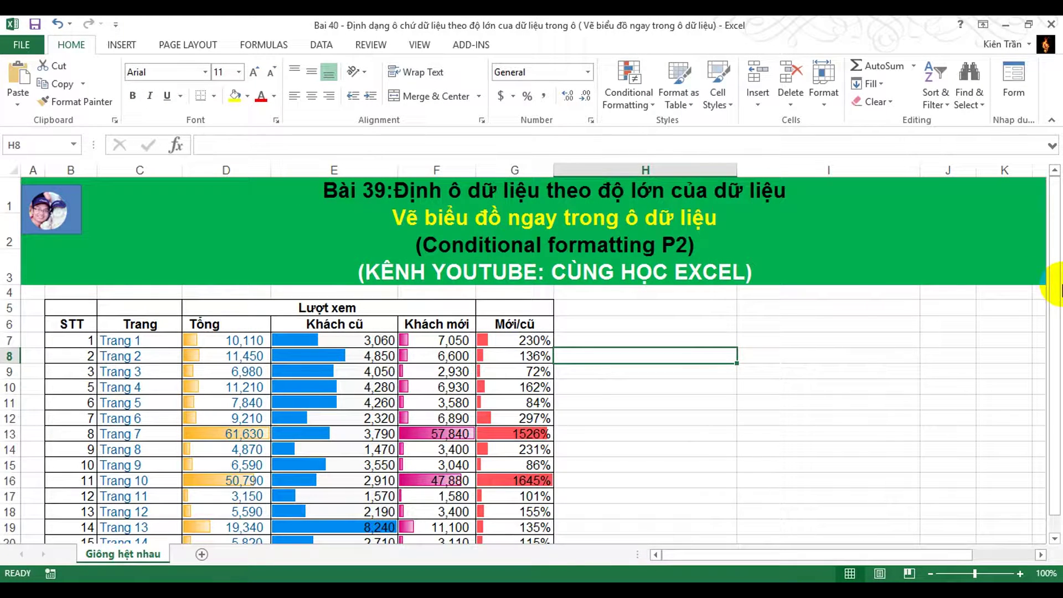
{"action": "mouse_move", "coordinate": [1056, 290]}
{"action": "left_mouse_down"}
{"action": "mouse_move", "coordinate": [1059, 308]}
{"action": "mouse_move", "coordinate": [1059, 277]}
{"action": "left_mouse_up"}
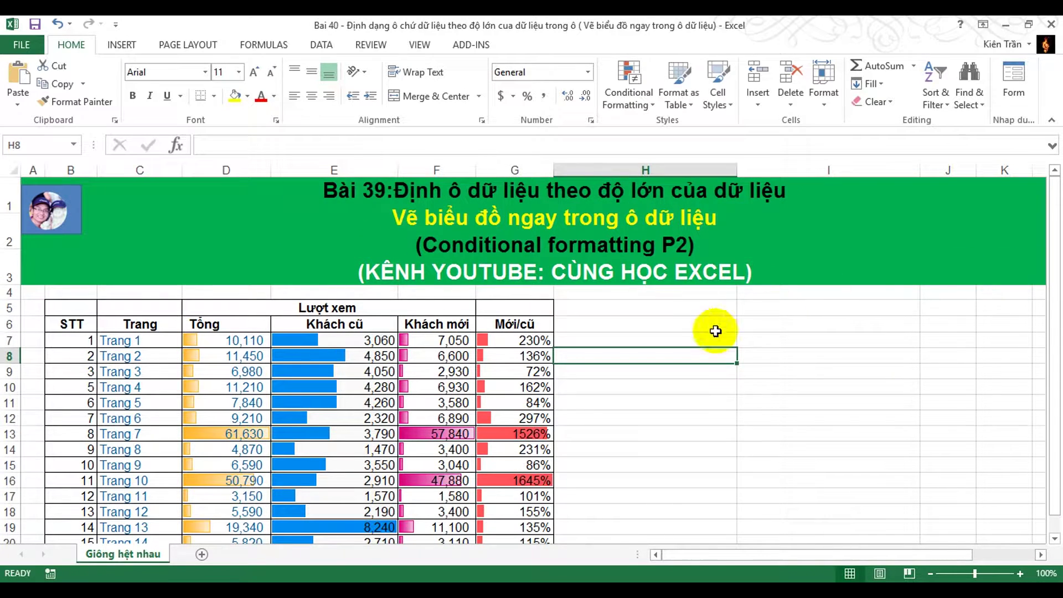